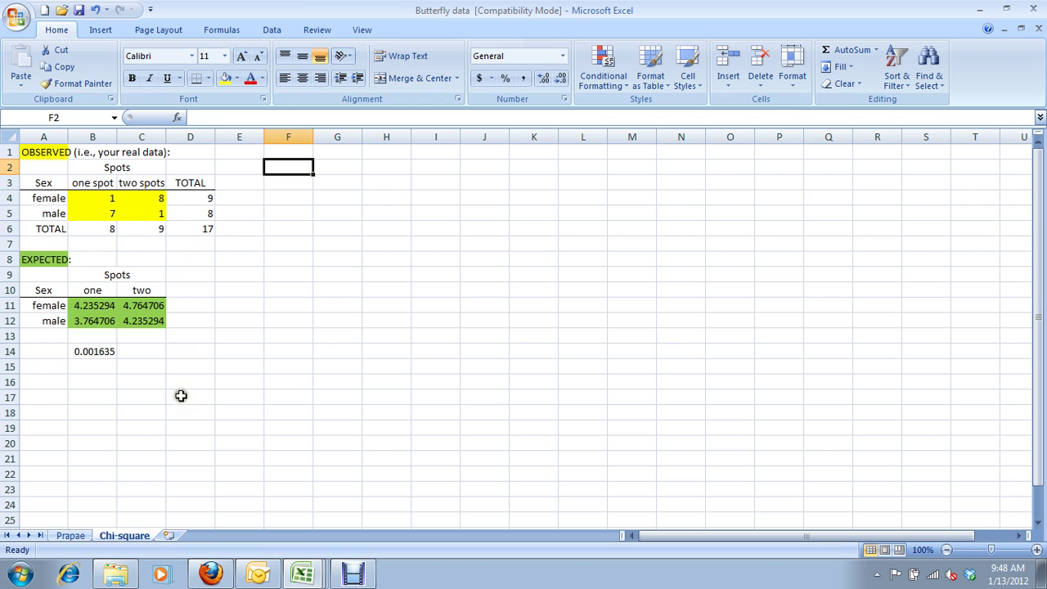
- Insert an empty 2-D clustered column chart on the Chi-square sheet
{"action": "left_click", "coordinate": [72, 536]}
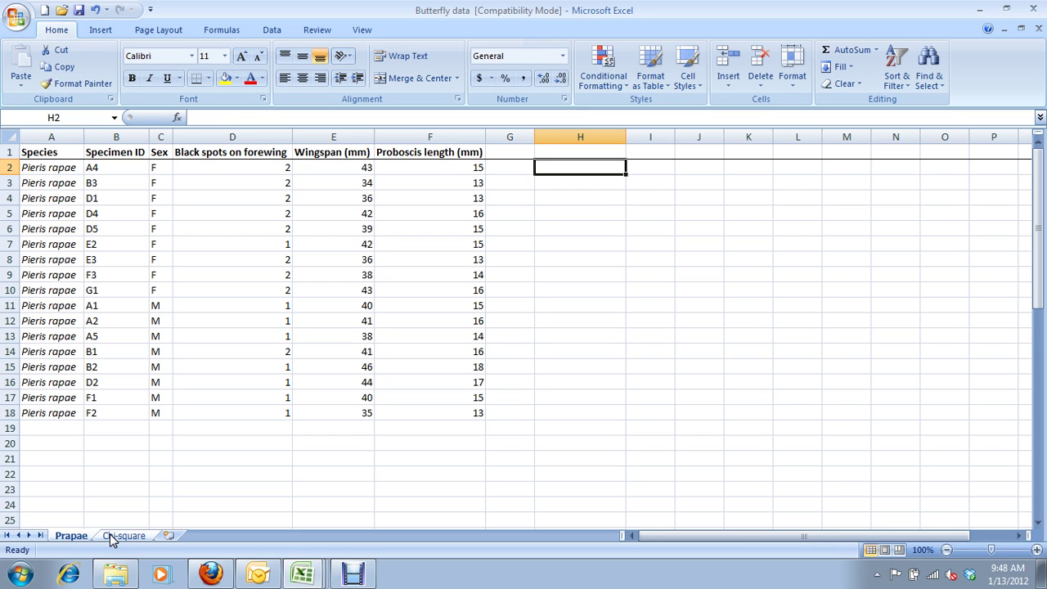
{"action": "left_click", "coordinate": [114, 536]}
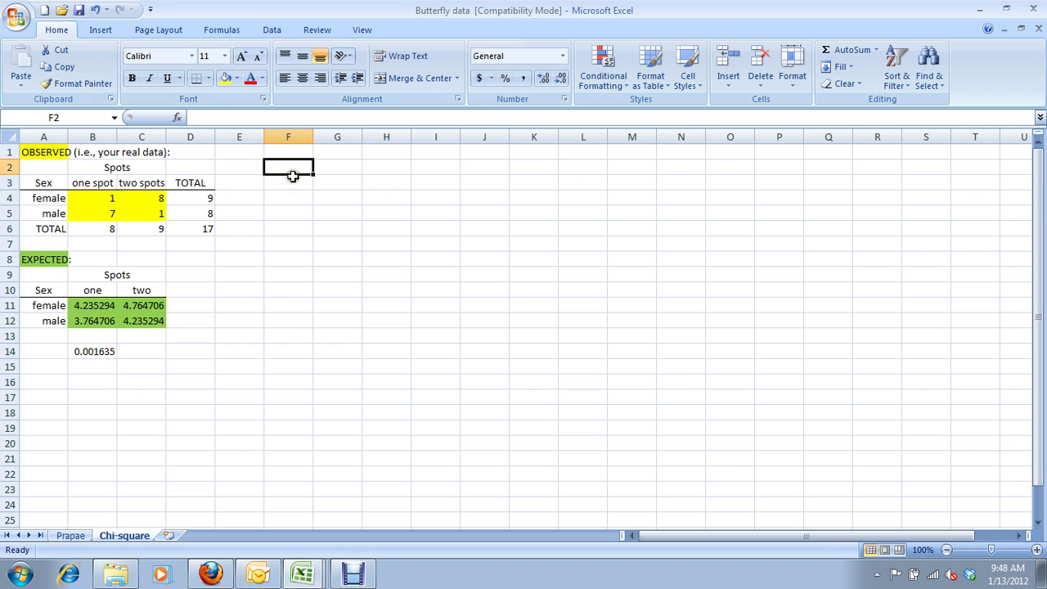
{"action": "left_click", "coordinate": [99, 31]}
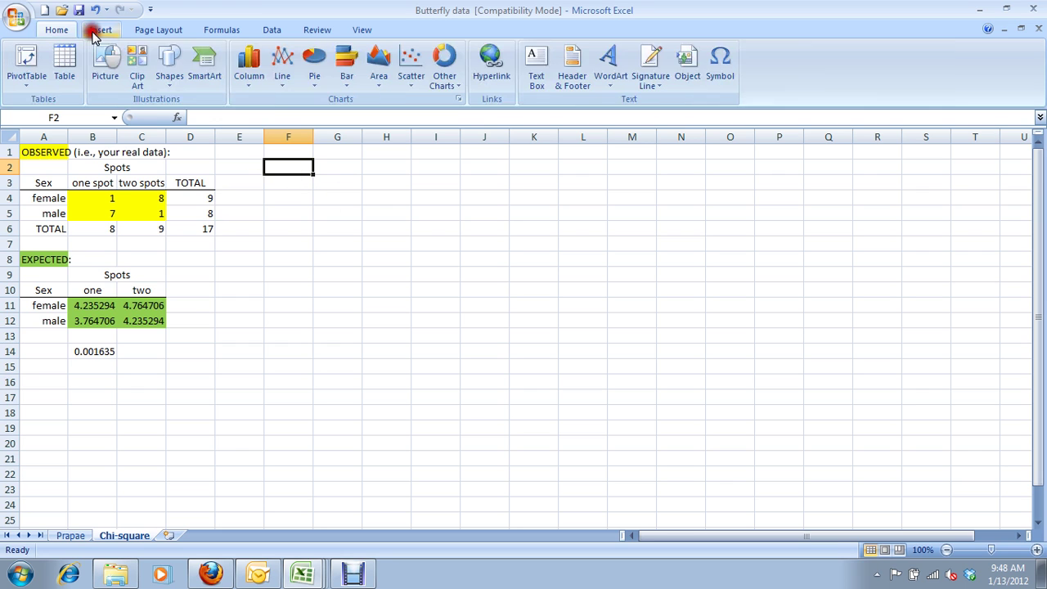
{"action": "left_click", "coordinate": [255, 83]}
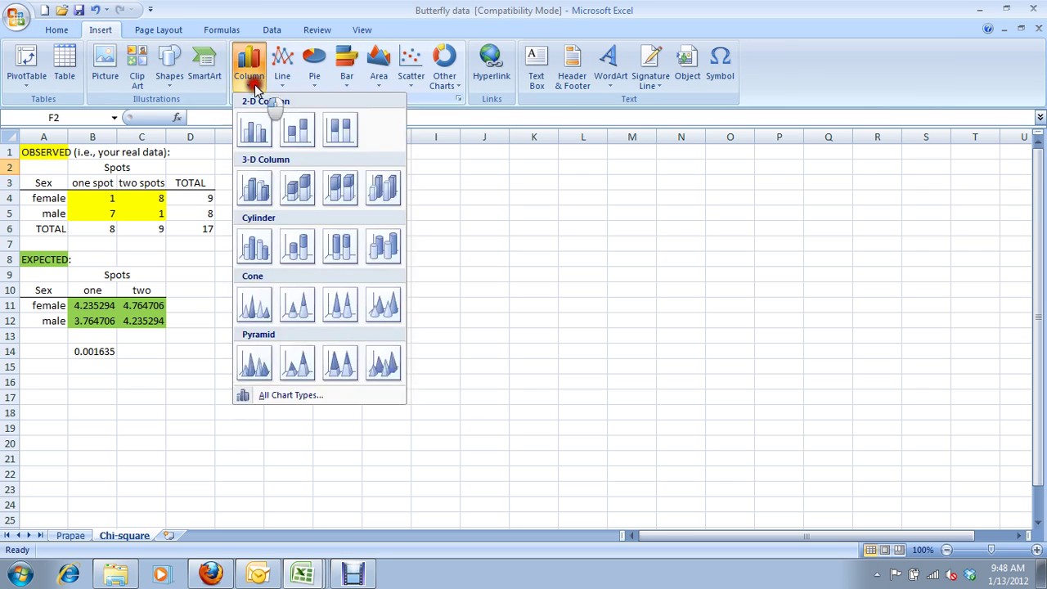
{"action": "left_click", "coordinate": [255, 131]}
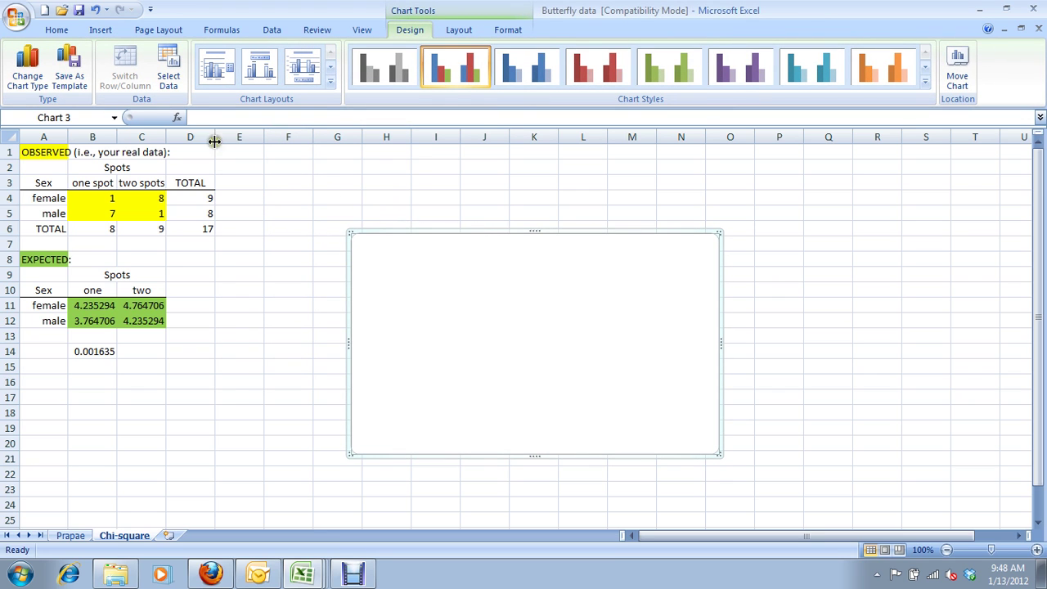
- Set the chart's data range to the observed table, cells A3:C5 of the Chi-square sheet
{"action": "left_click", "coordinate": [167, 81]}
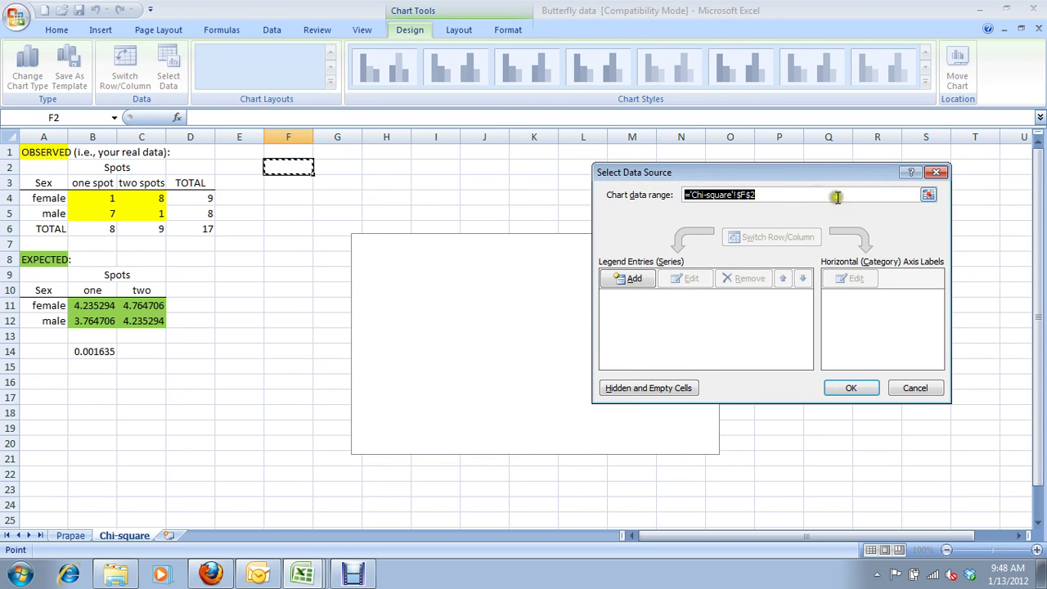
{"action": "left_click", "coordinate": [928, 195]}
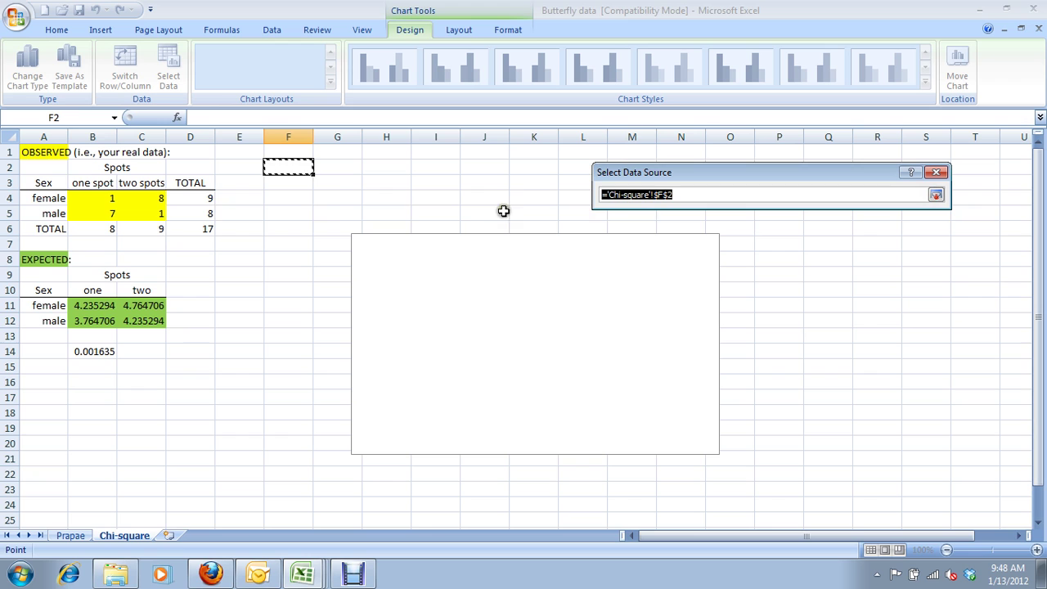
{"action": "left_click_drag", "start_coordinate": [49, 182], "coordinate": [140, 205]}
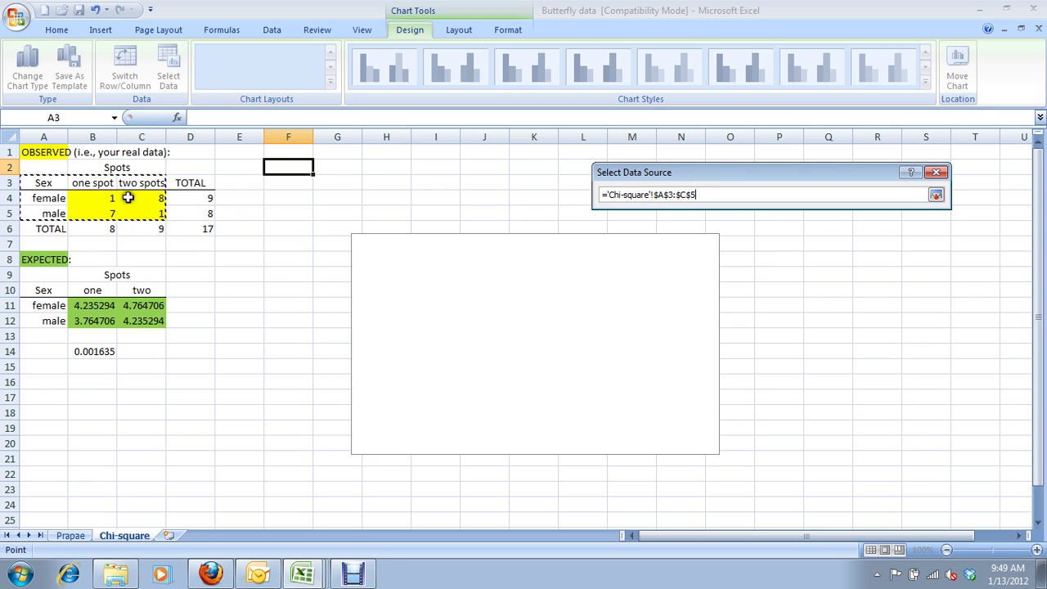
{"action": "left_click", "coordinate": [937, 196]}
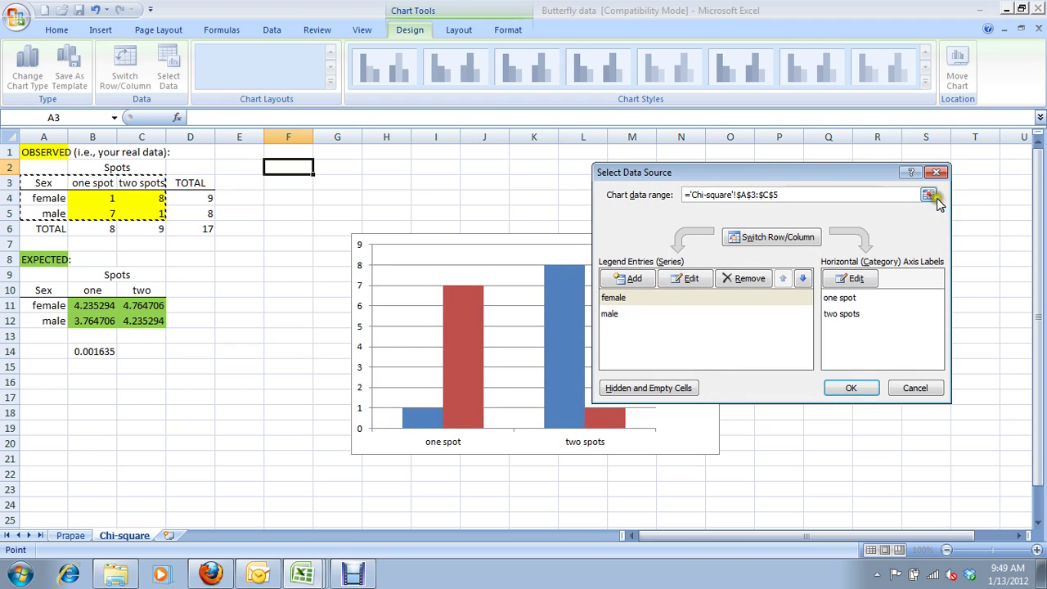
- Switch the chart's rows and columns so female and male are the categories and the spot groups are the series
{"action": "left_click_drag", "start_coordinate": [759, 174], "coordinate": [763, 64]}
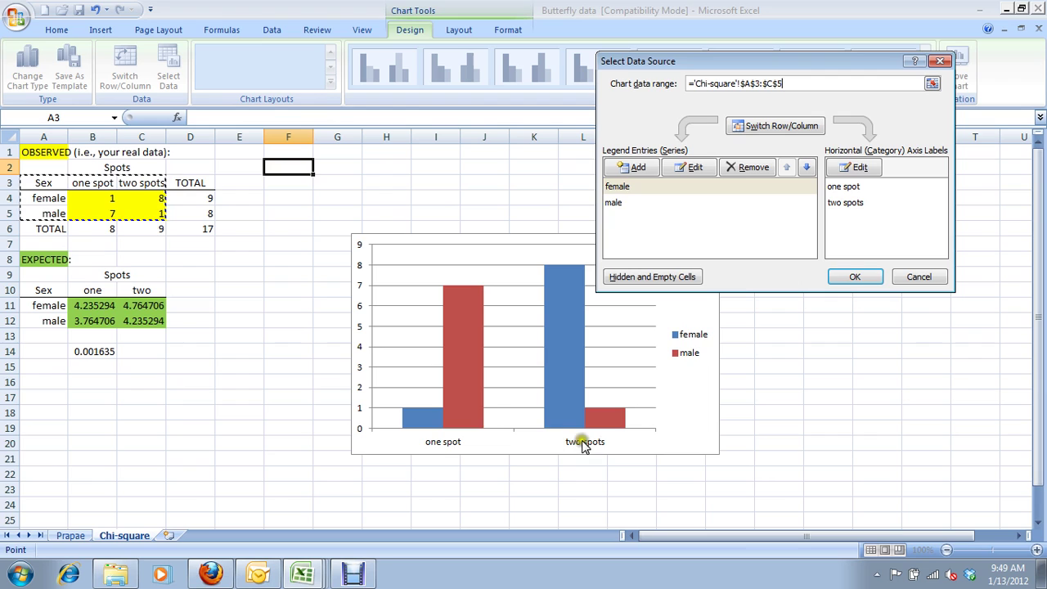
{"action": "left_click", "coordinate": [772, 128]}
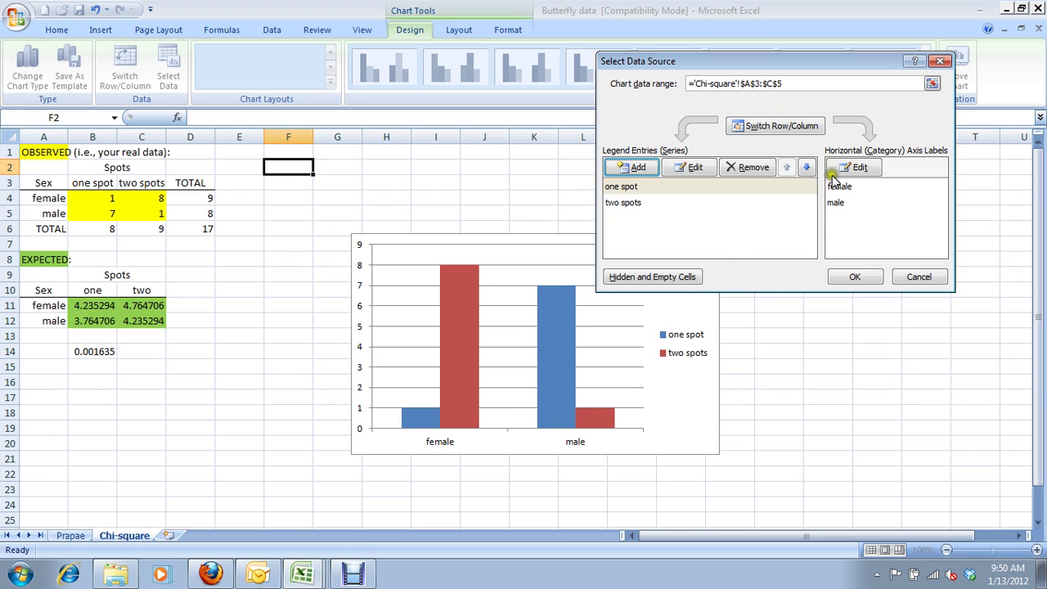
{"action": "left_click", "coordinate": [849, 278]}
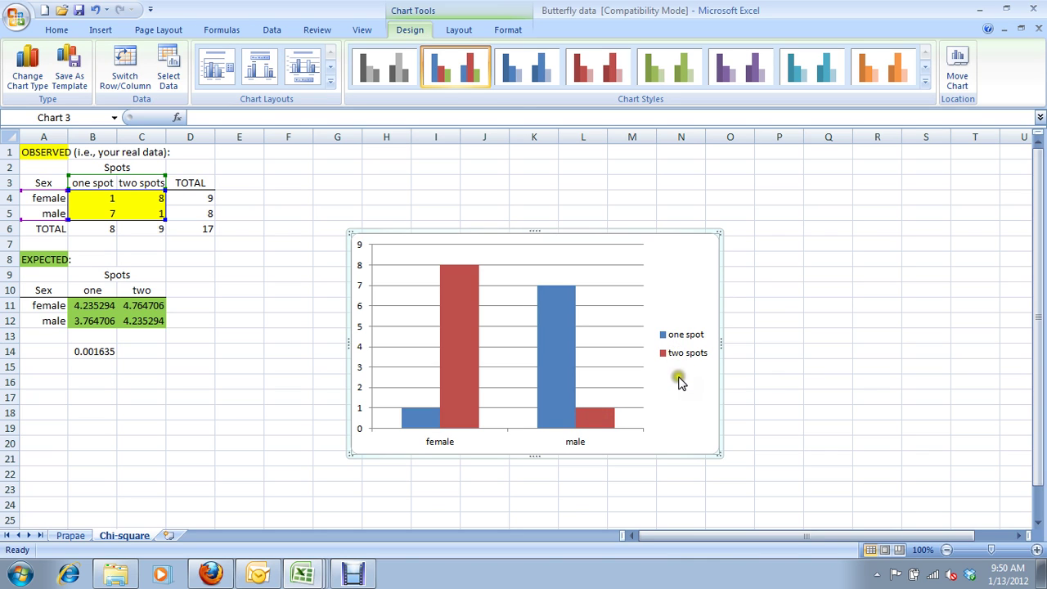
- Format the one spot series with a solid black fill
{"action": "left_click", "coordinate": [675, 357]}
{"action": "left_click", "coordinate": [683, 379]}
{"action": "left_click", "coordinate": [464, 330]}
{"action": "left_click", "coordinate": [420, 425]}
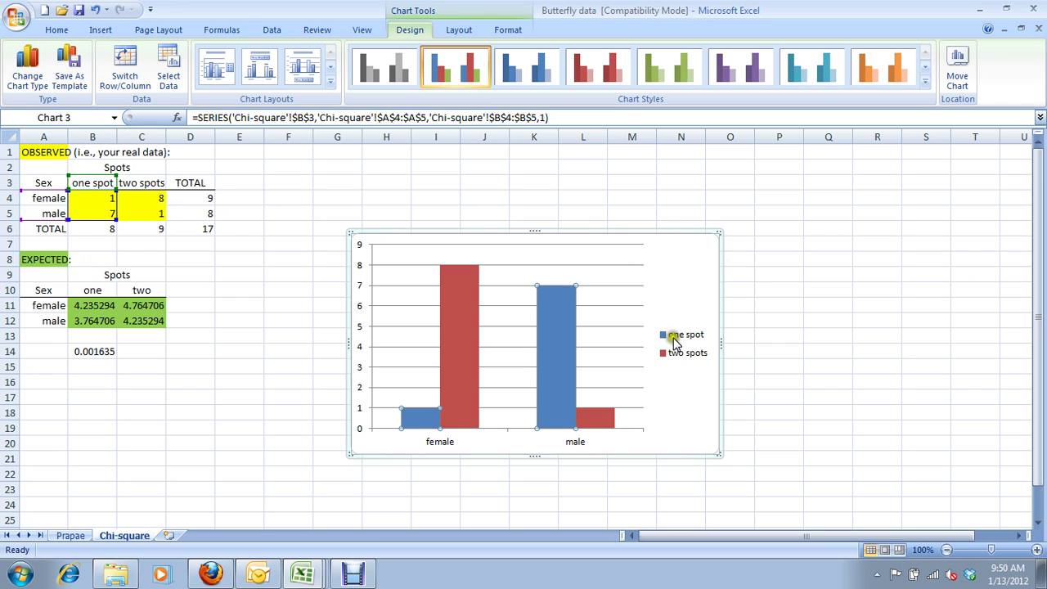
{"action": "right_click", "coordinate": [429, 419]}
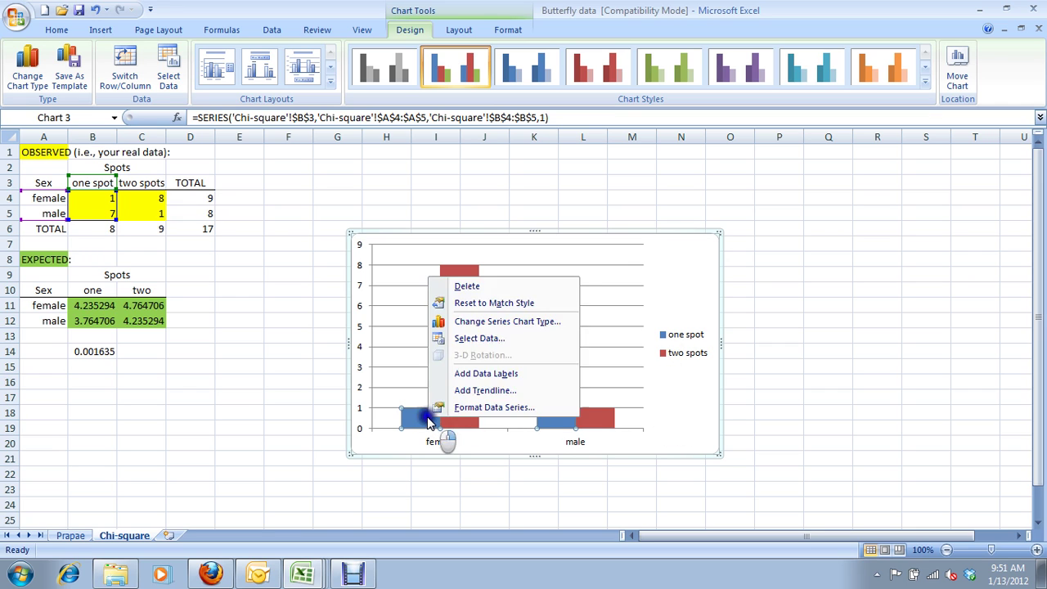
{"action": "left_click", "coordinate": [511, 408]}
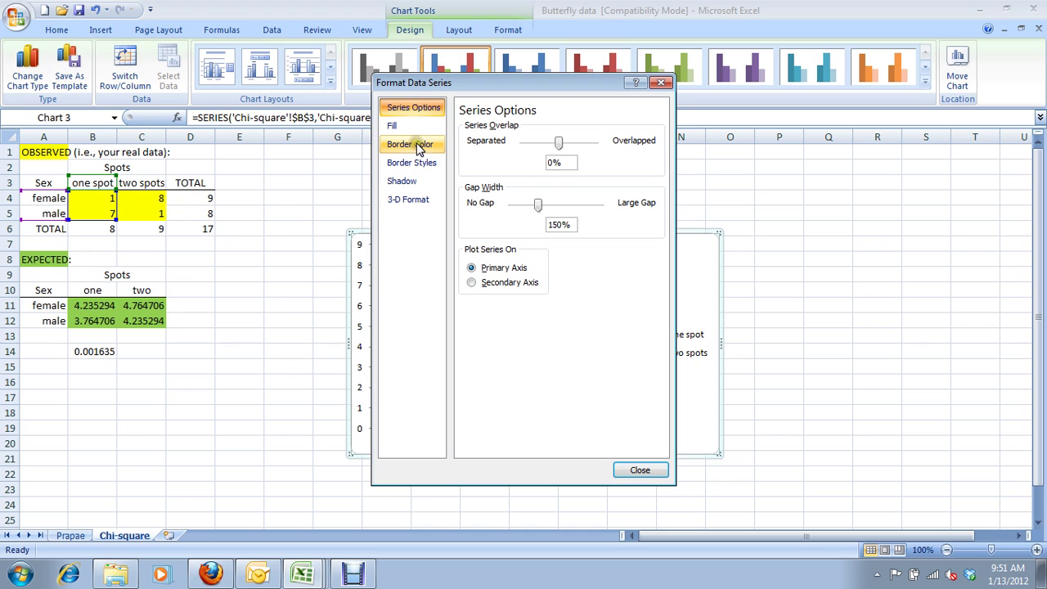
{"action": "left_click", "coordinate": [412, 128]}
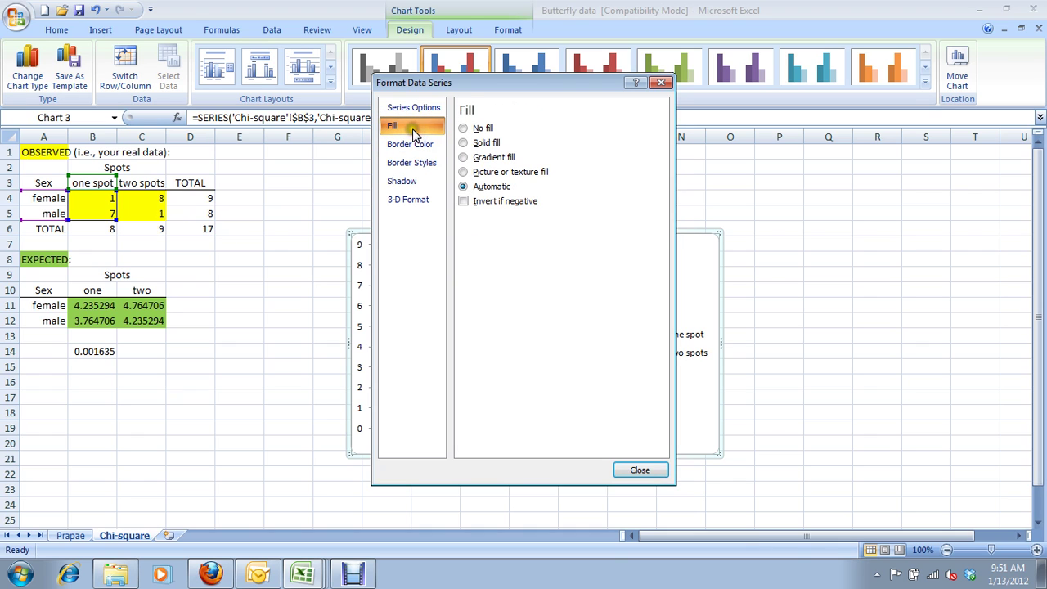
{"action": "left_click", "coordinate": [486, 144]}
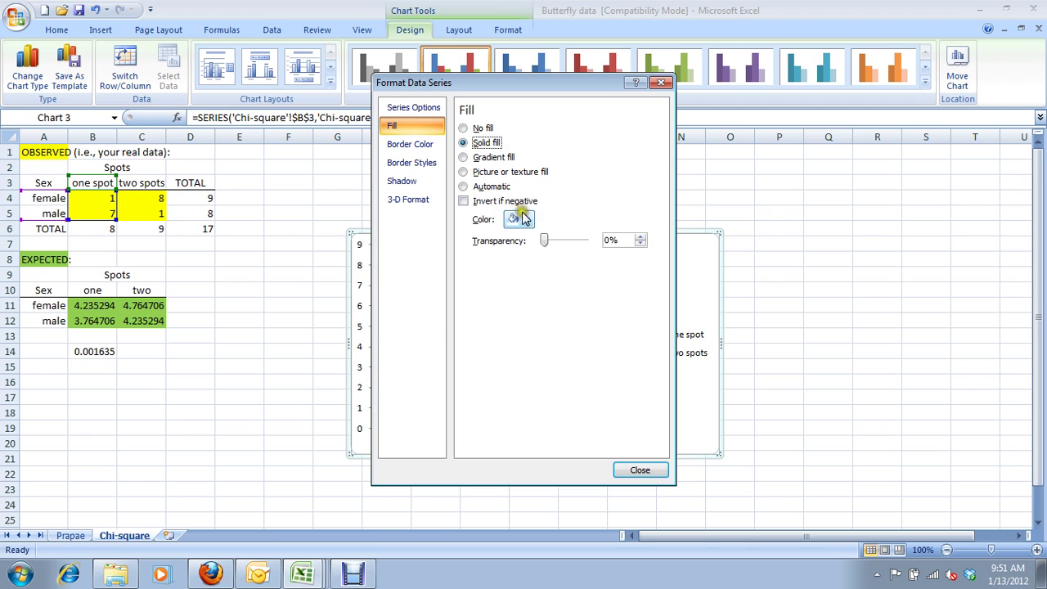
{"action": "left_click", "coordinate": [523, 218]}
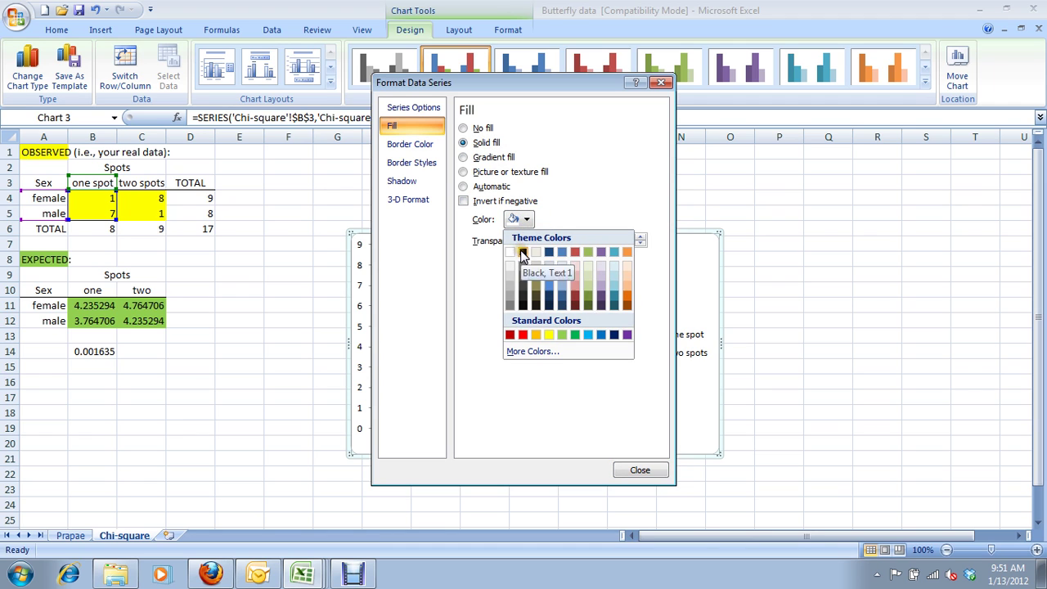
{"action": "left_click", "coordinate": [523, 252]}
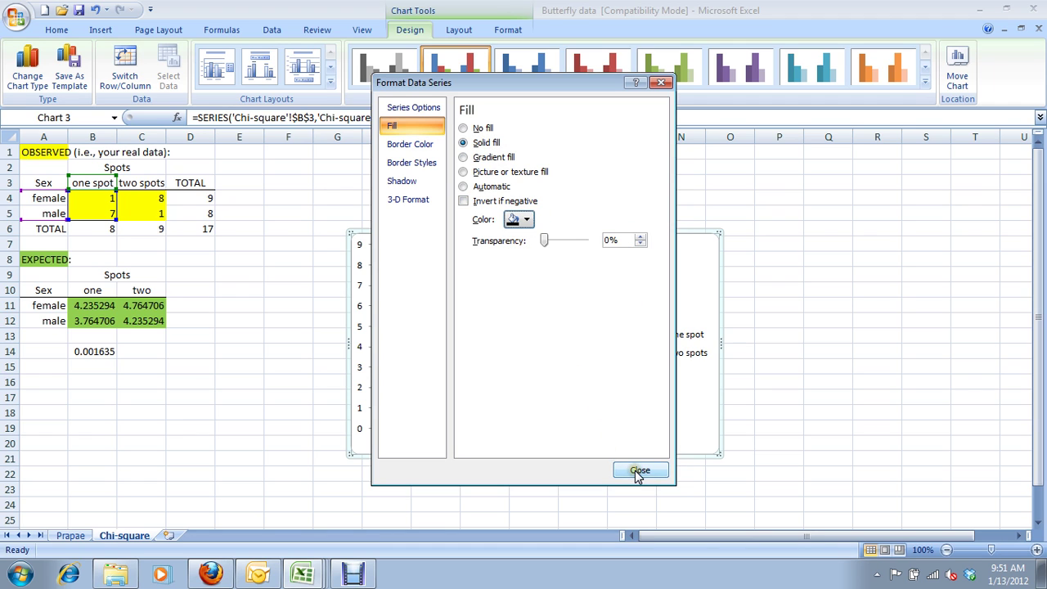
- Give the one spot bars a solid black border with a width of 1.5 pt
{"action": "left_click", "coordinate": [425, 145]}
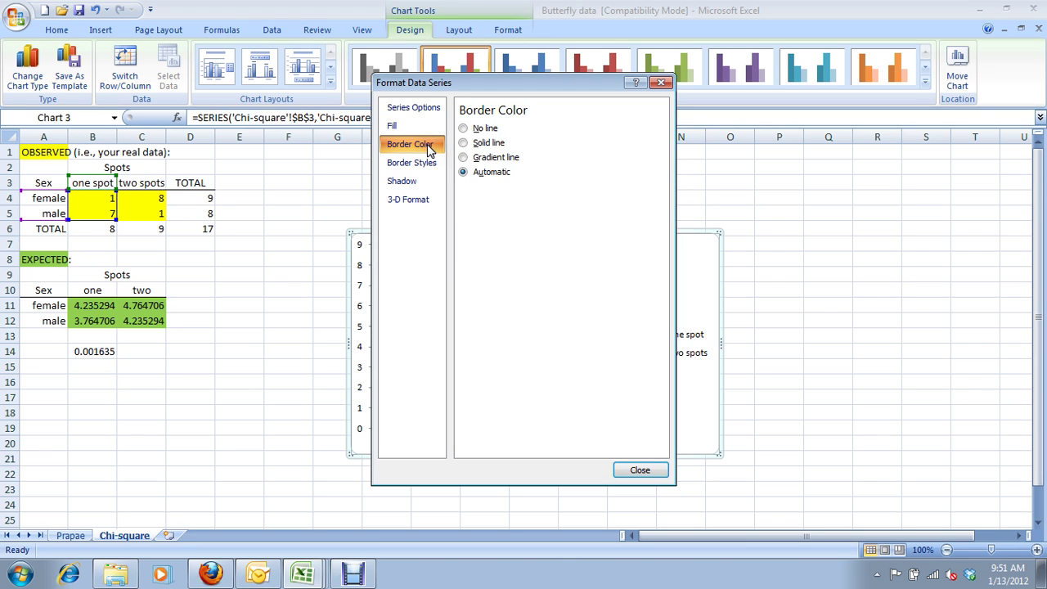
{"action": "left_click", "coordinate": [478, 142]}
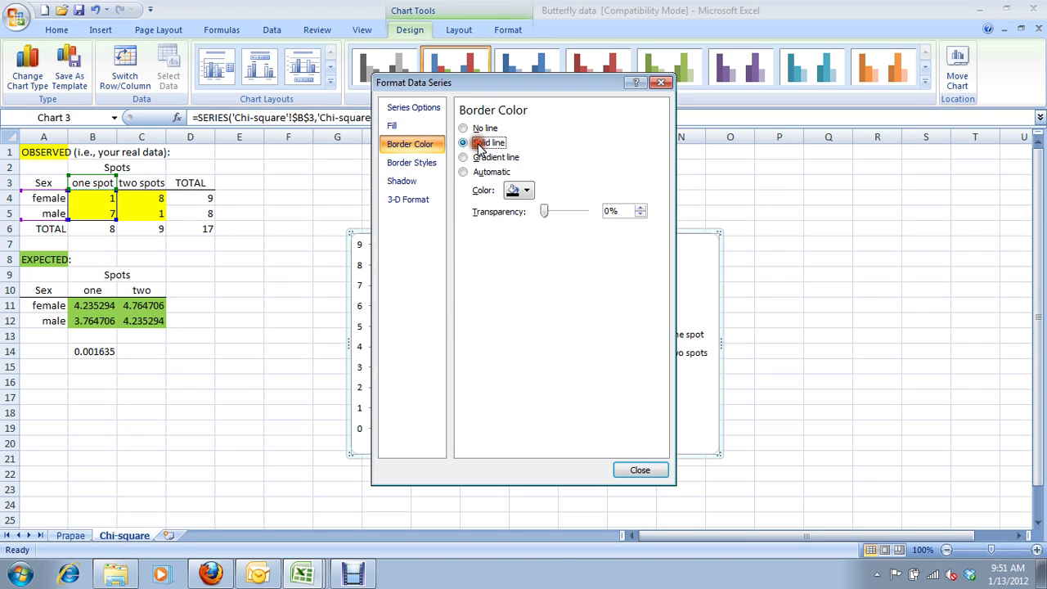
{"action": "left_click", "coordinate": [525, 190]}
{"action": "left_click", "coordinate": [525, 221]}
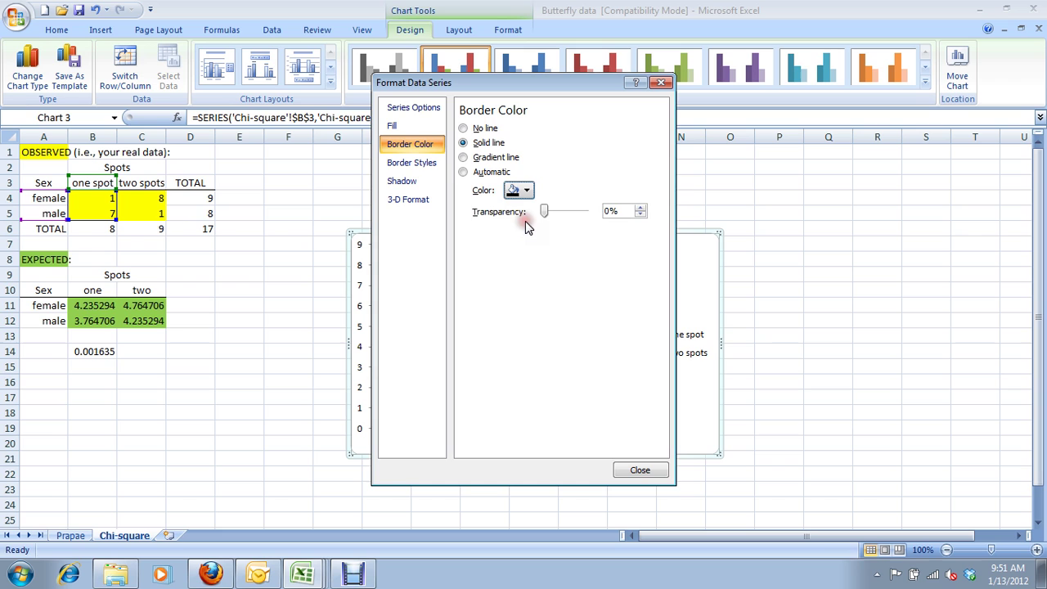
{"action": "left_click", "coordinate": [431, 165]}
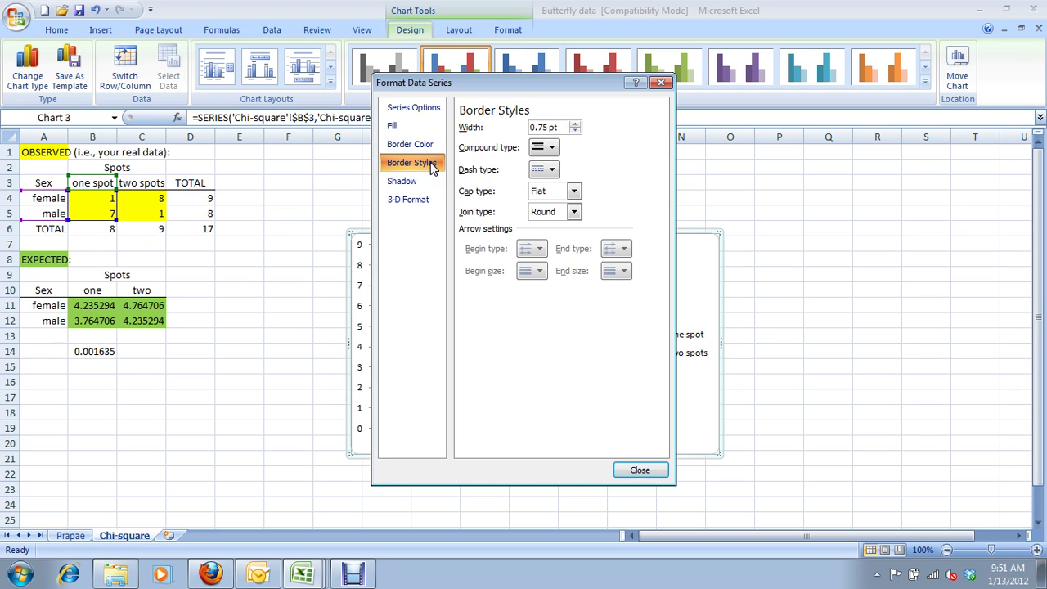
{"action": "left_click", "coordinate": [574, 123]}
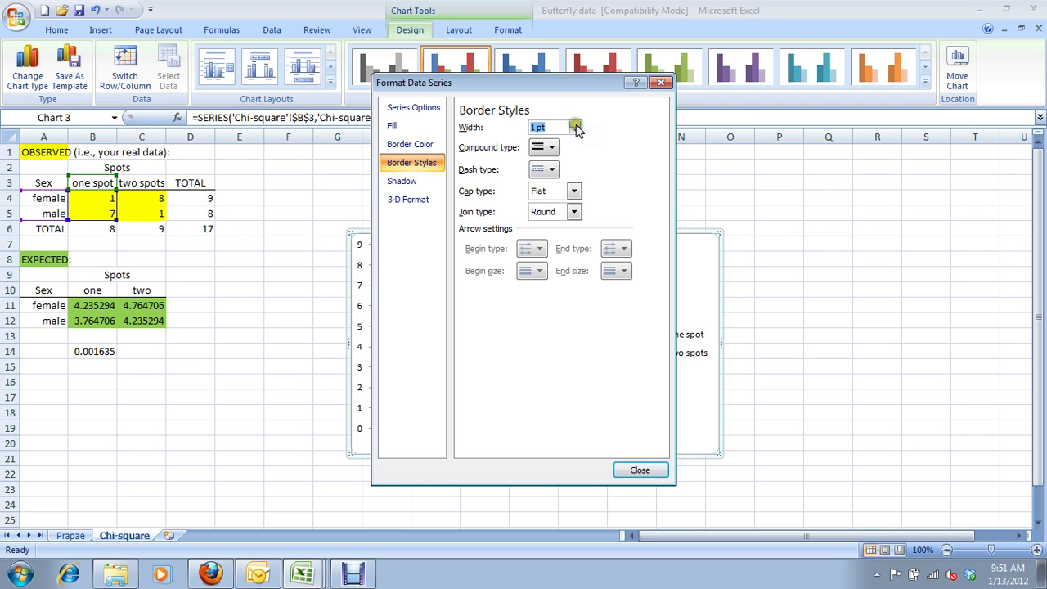
{"action": "left_click", "coordinate": [575, 125]}
{"action": "left_click", "coordinate": [575, 125]}
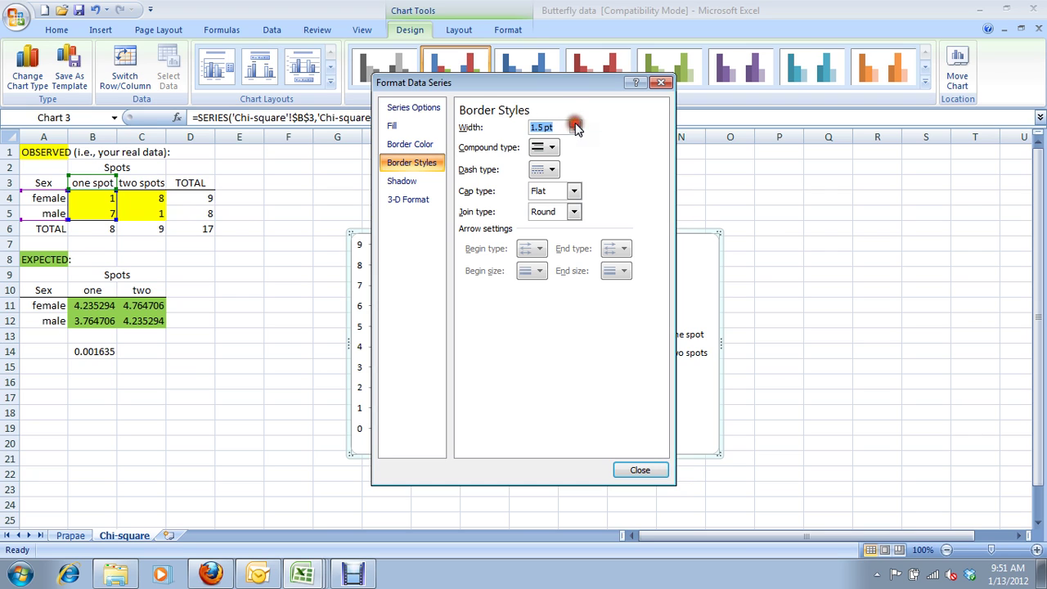
{"action": "left_click", "coordinate": [637, 472]}
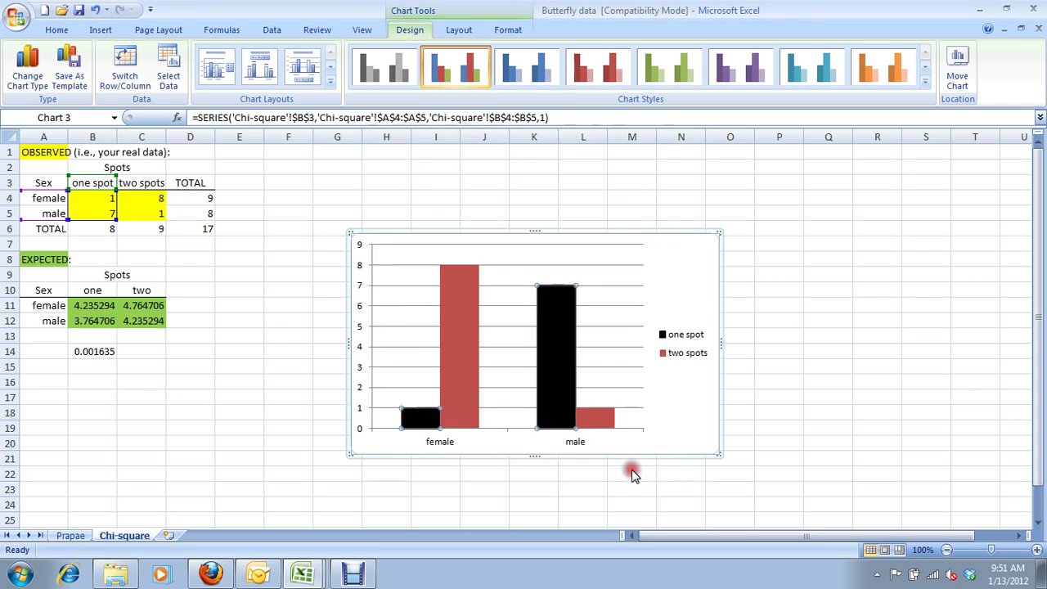
- Format the two spots series with a solid white fill
{"action": "left_click", "coordinate": [456, 364]}
{"action": "right_click", "coordinate": [455, 364]}
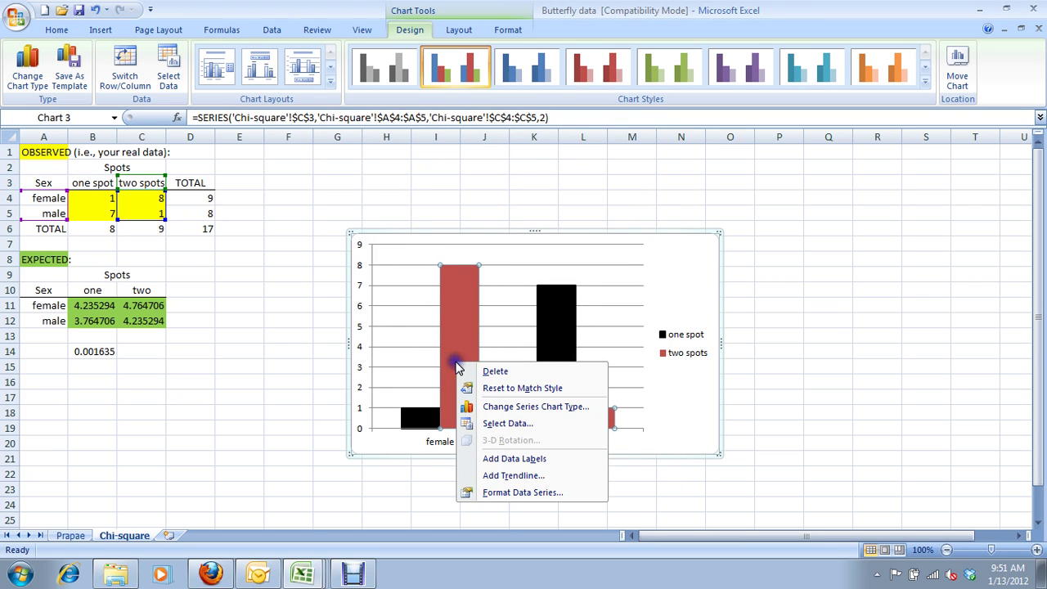
{"action": "left_click", "coordinate": [533, 494]}
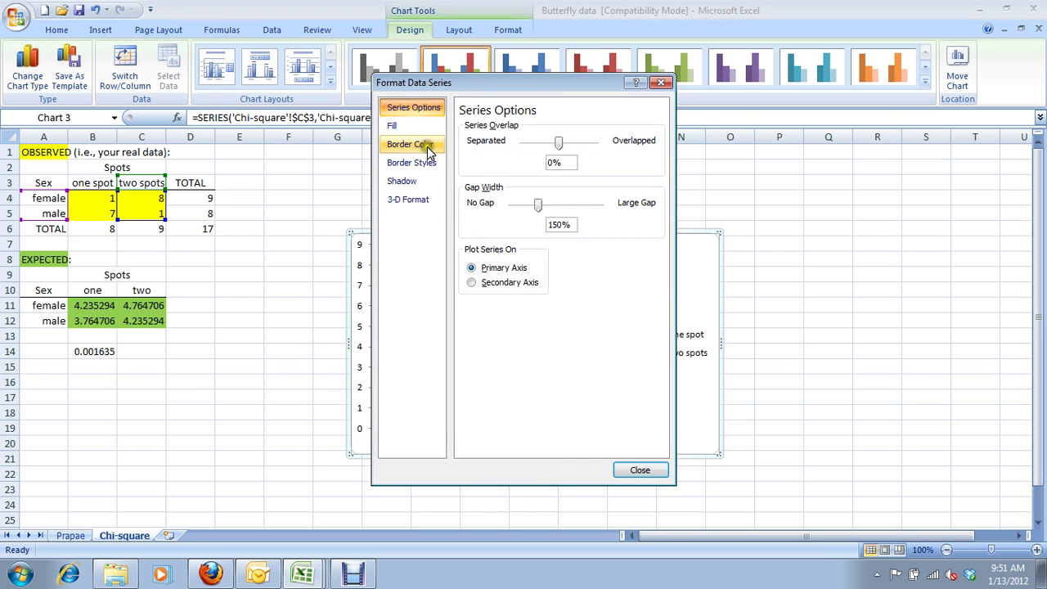
{"action": "left_click_drag", "start_coordinate": [446, 83], "coordinate": [584, 91]}
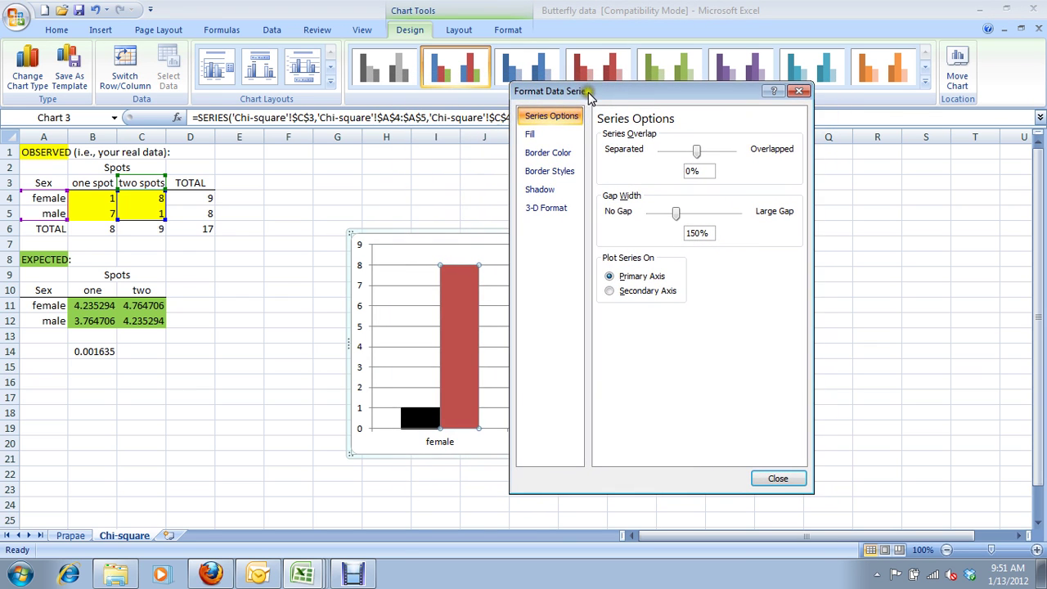
{"action": "left_click", "coordinate": [553, 141]}
{"action": "left_click", "coordinate": [612, 151]}
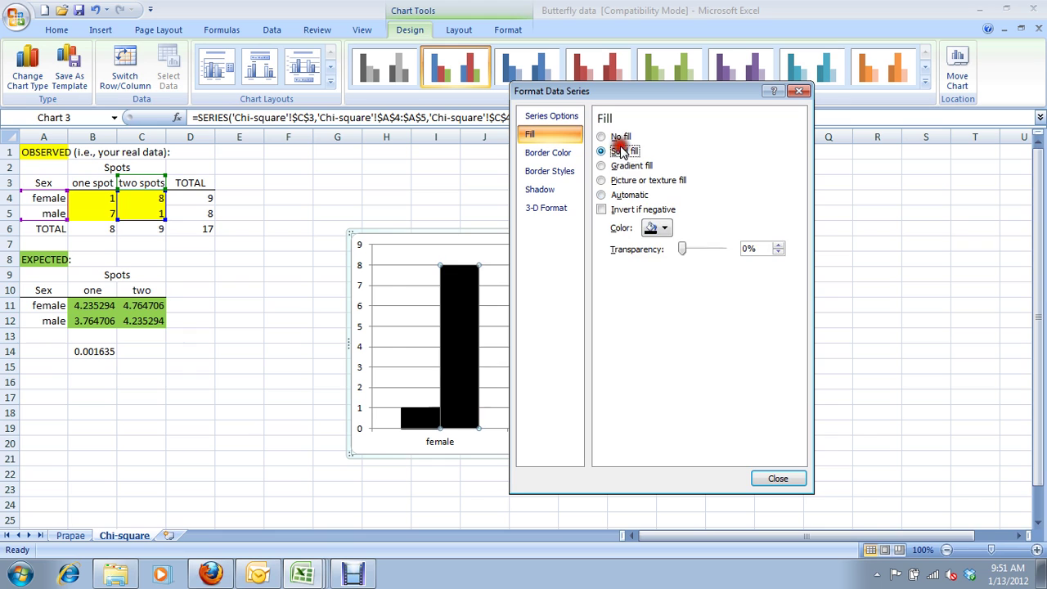
{"action": "left_click", "coordinate": [661, 230]}
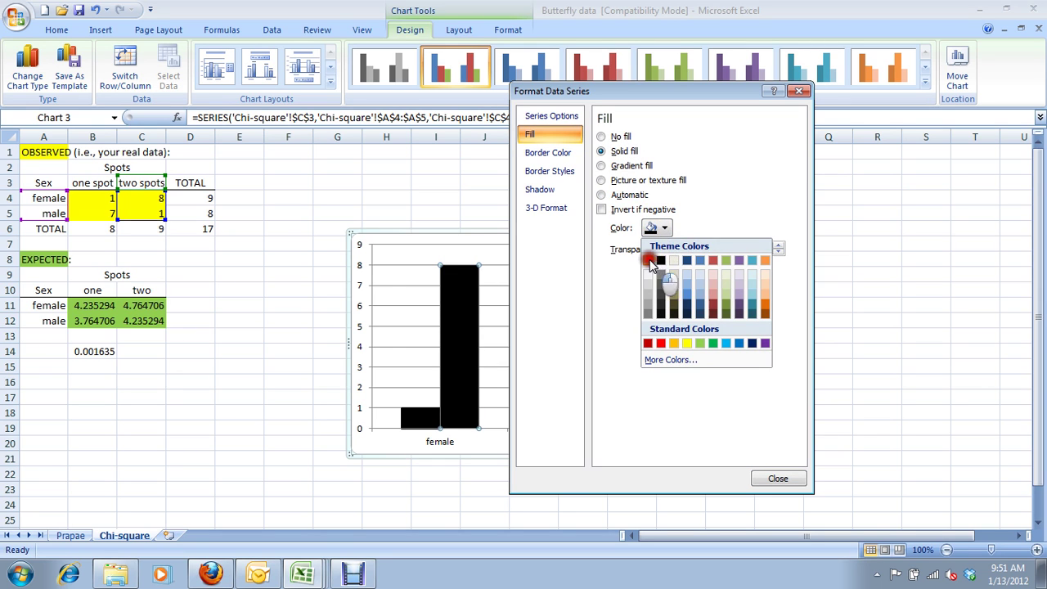
{"action": "left_click", "coordinate": [648, 260]}
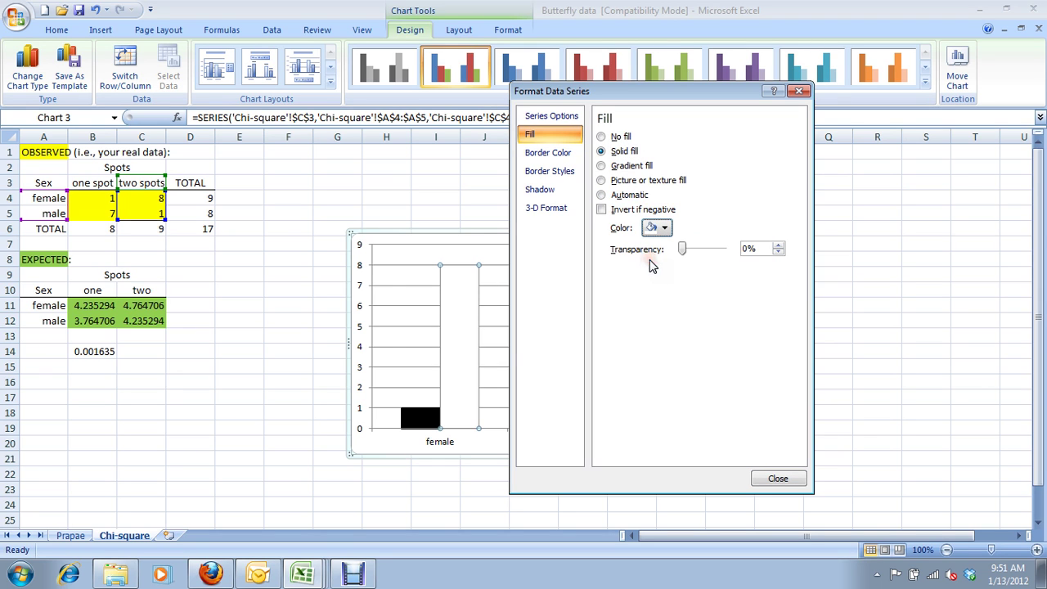
- Give the two spots bars a solid black border with a width of 1.5 pt
{"action": "left_click", "coordinate": [572, 156]}
{"action": "left_click", "coordinate": [619, 152]}
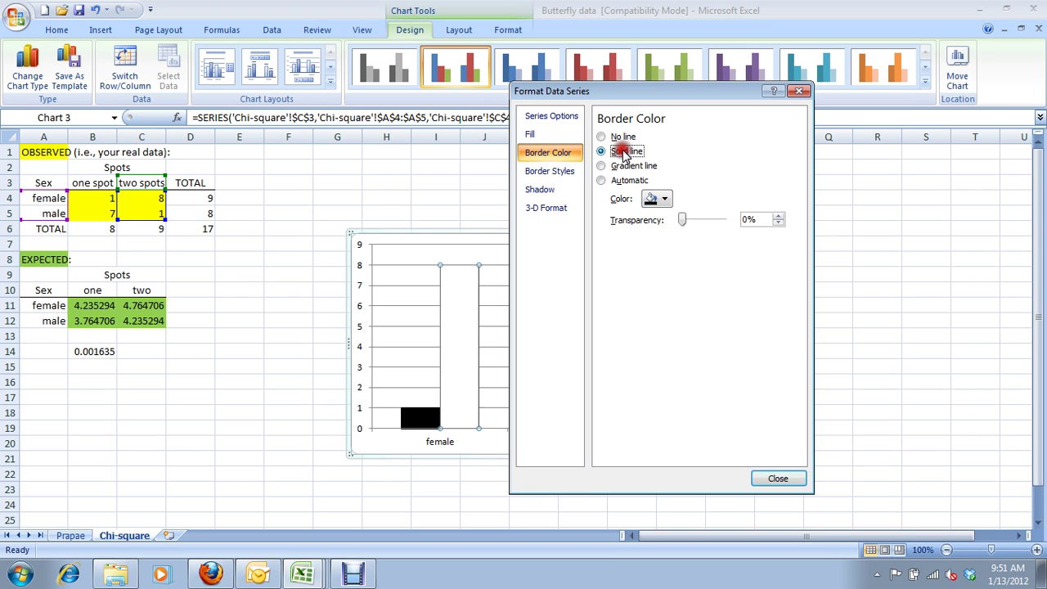
{"action": "left_click", "coordinate": [573, 171]}
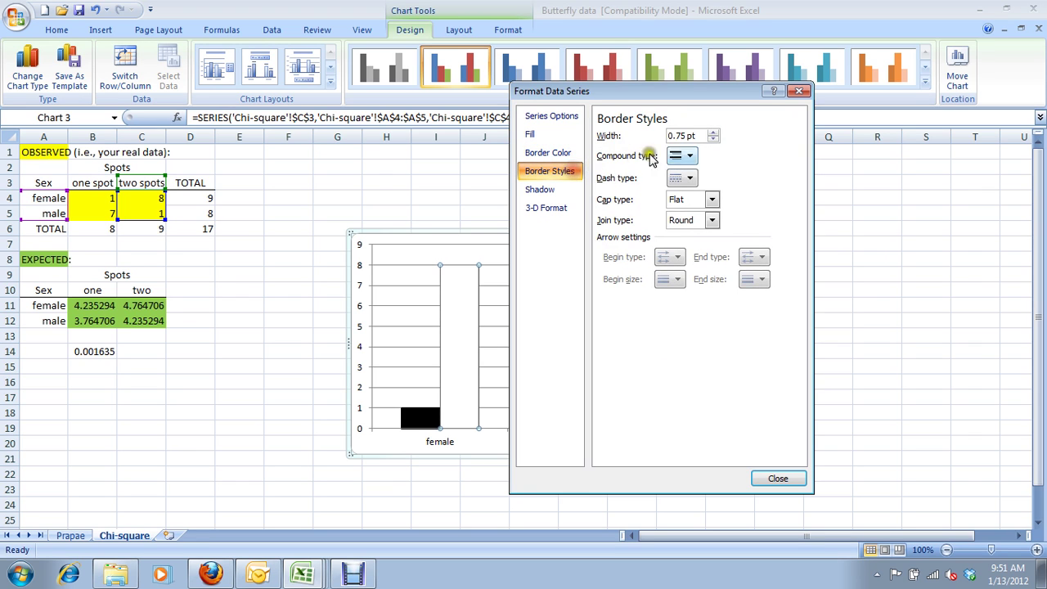
{"action": "left_click", "coordinate": [712, 132]}
{"action": "left_click", "coordinate": [712, 133]}
{"action": "left_click", "coordinate": [712, 132]}
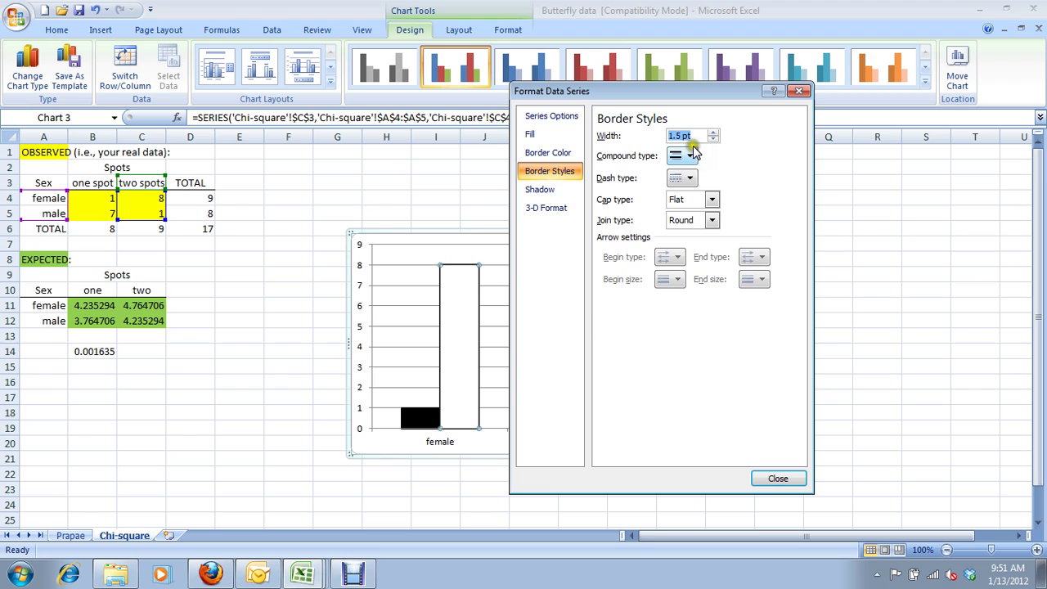
{"action": "left_click", "coordinate": [778, 479]}
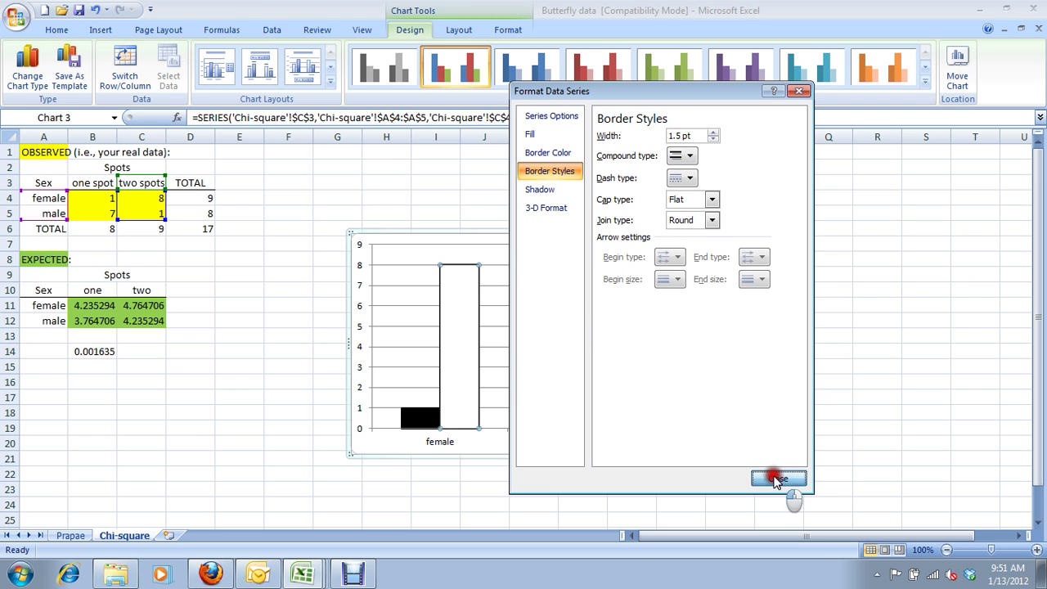
- Delete the horizontal gridlines from the column chart
{"action": "left_click", "coordinate": [696, 422]}
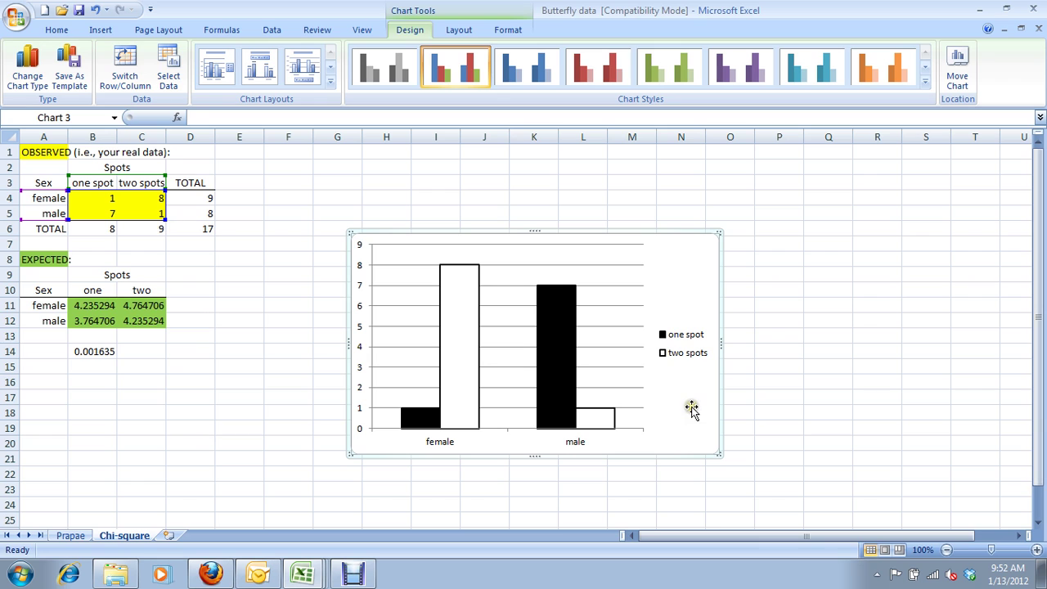
{"action": "right_click", "coordinate": [503, 286]}
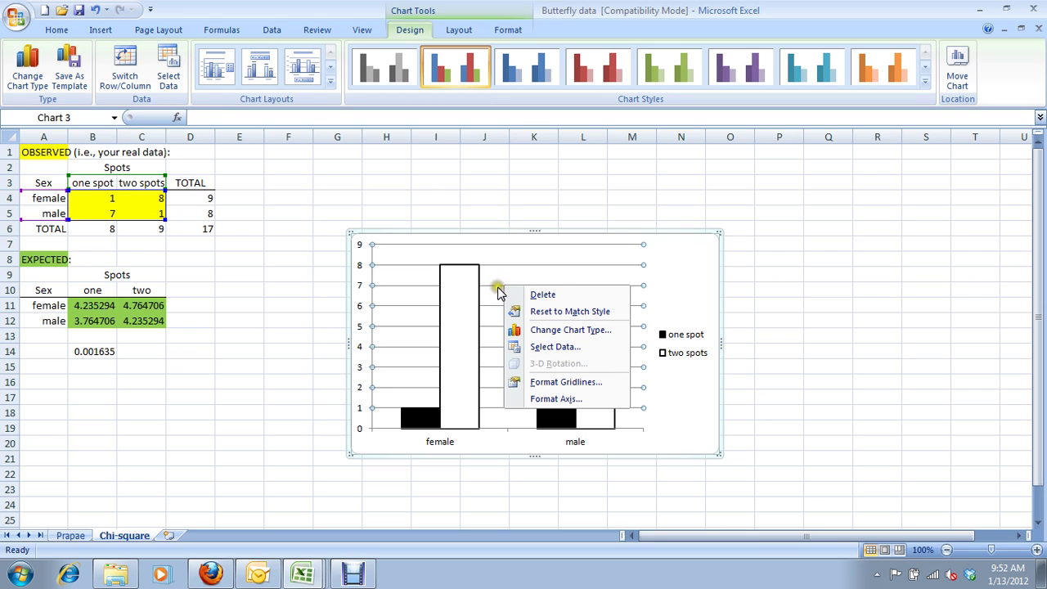
{"action": "key", "text": "d"}
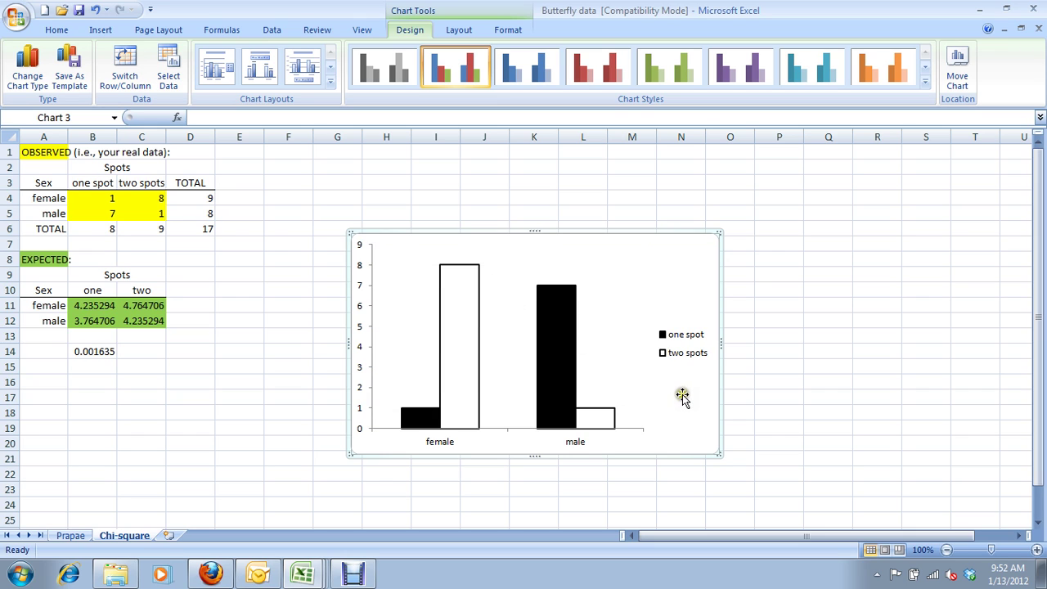